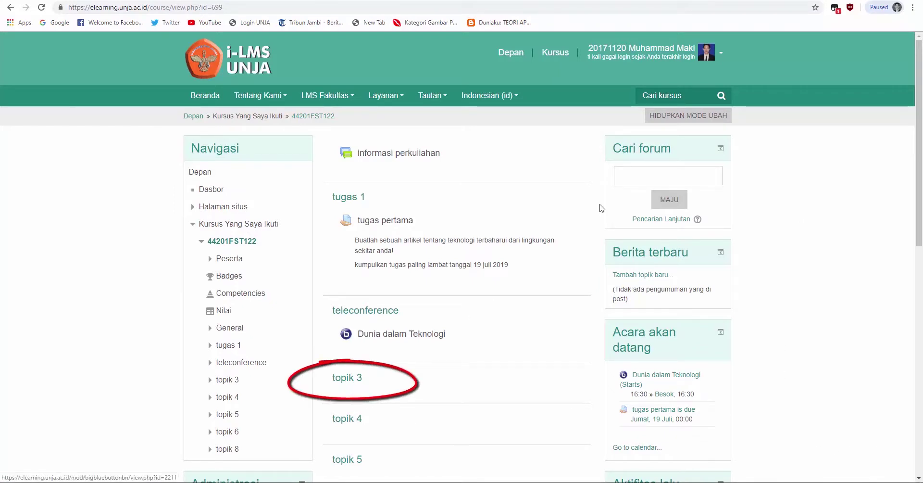
Step: Turn on course editing and rename the topik 3 section as "chating data dan informasi"
left_click(678, 120)
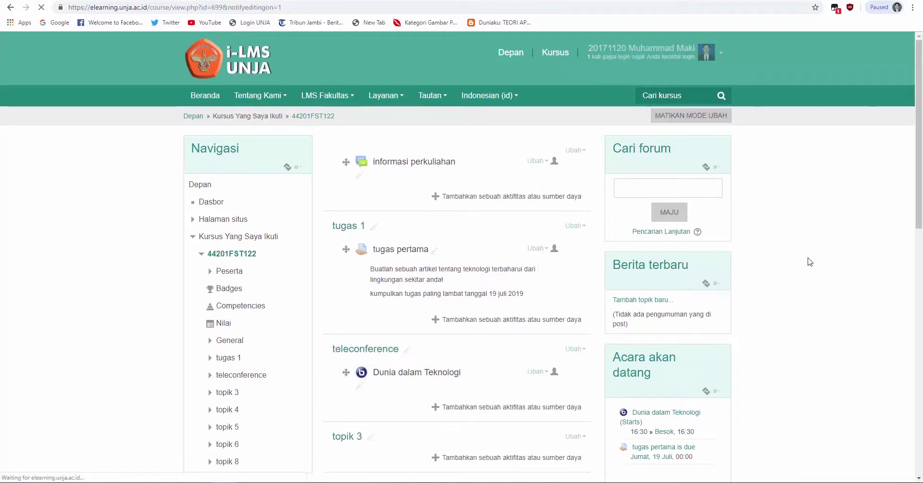
scroll(920, 201, "down", 2)
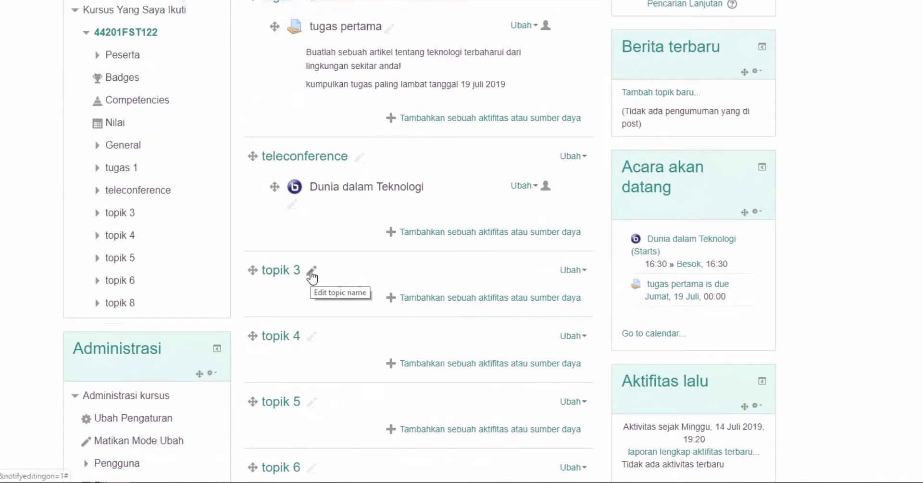
left_click(311, 272)
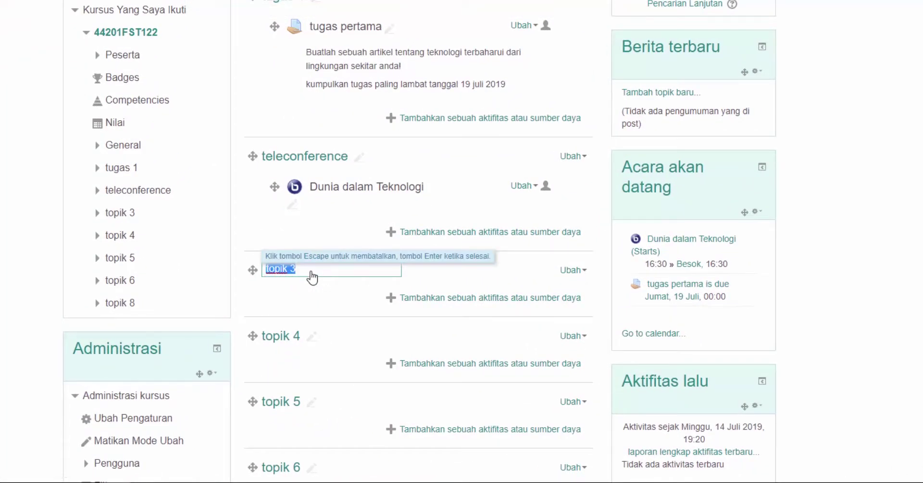
type("chating data dan informasi")
key("Return")
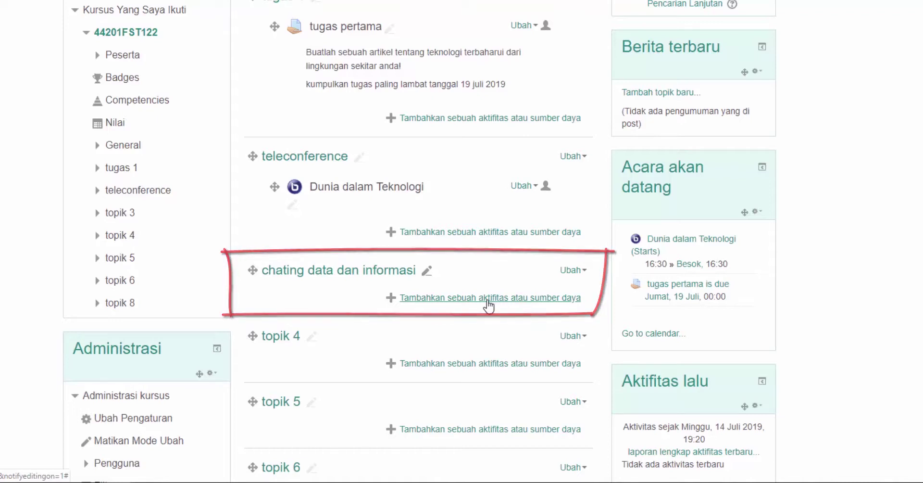
Step: Add a new Obrolan activity to the chating data dan informasi section
left_click(487, 300)
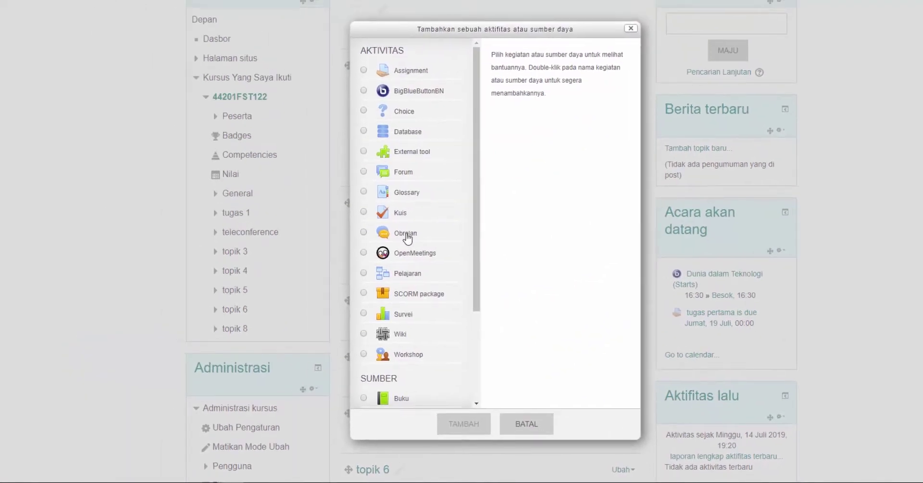
left_click(407, 235)
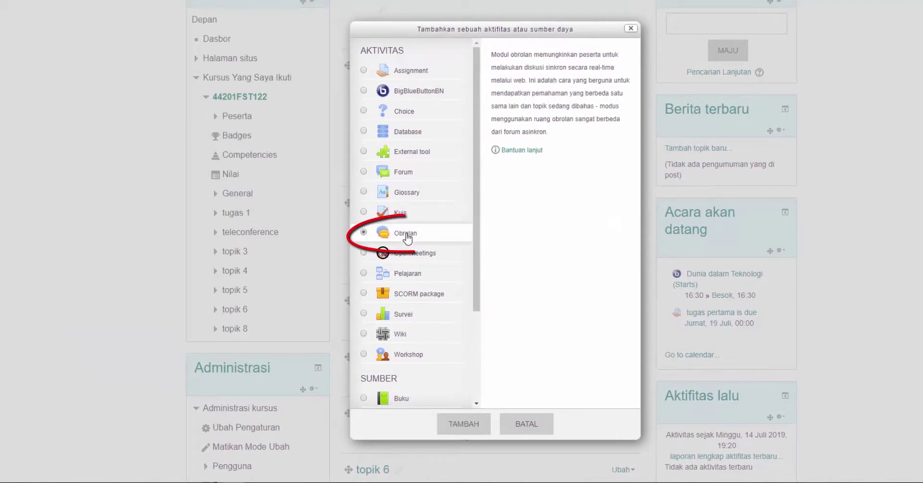
left_click(460, 429)
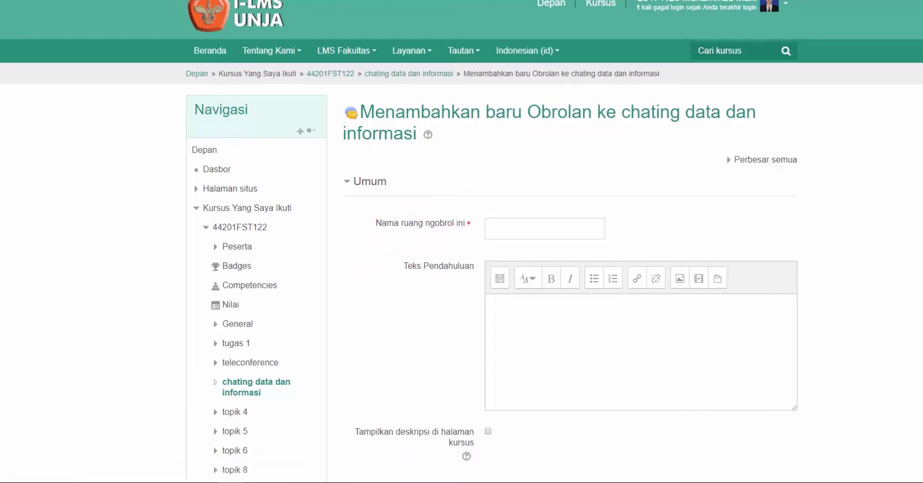
Step: Name the chat room "data dan informasi"
scroll(461, 241, "down", 5)
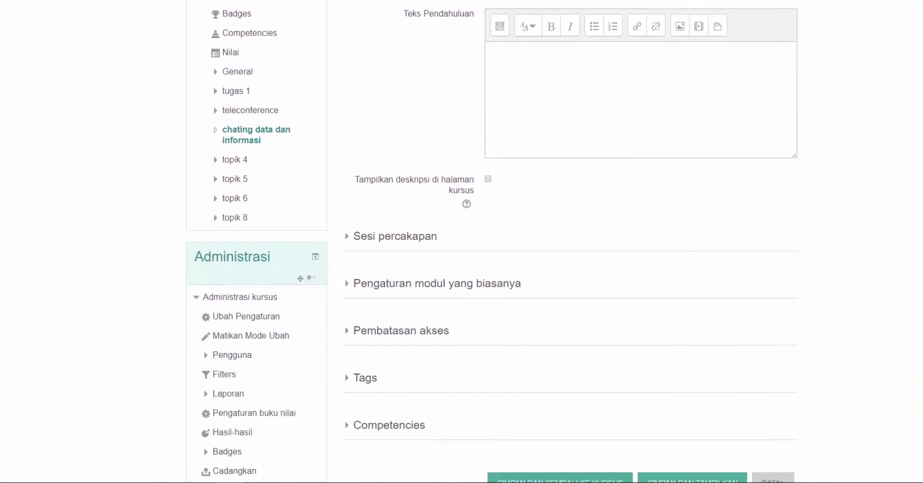
scroll(905, 161, "up", 4)
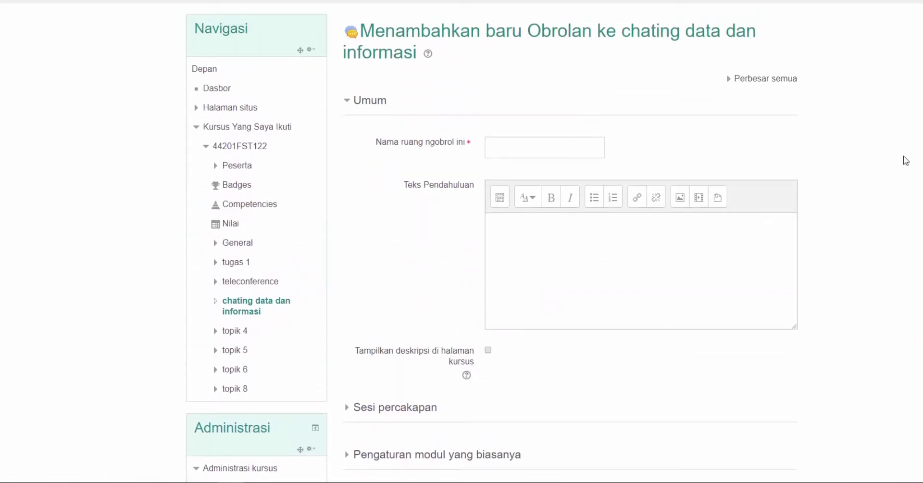
left_click(511, 155)
type("data dan ")
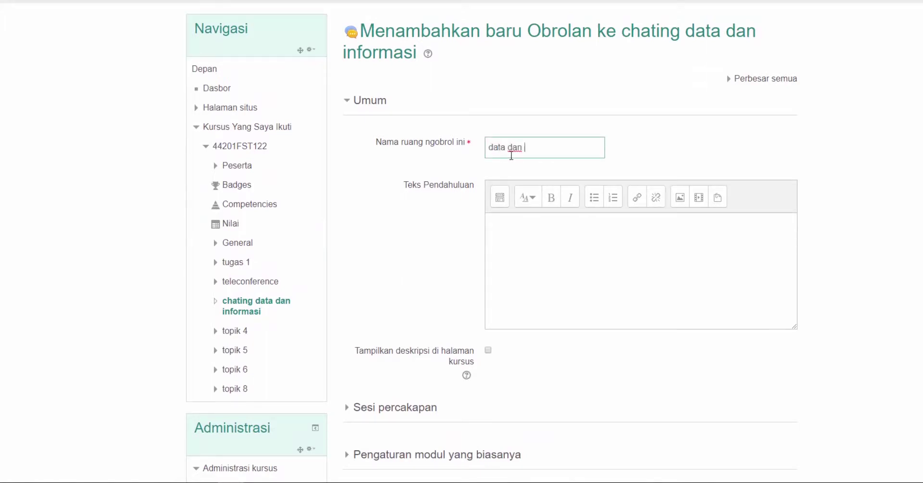
type("informasi")
Step: Enter the introduction "chating ini merupakan ruang untuk berbagi informasi seputar data dan informasi" and enable showing the description on the course page
left_click(508, 240)
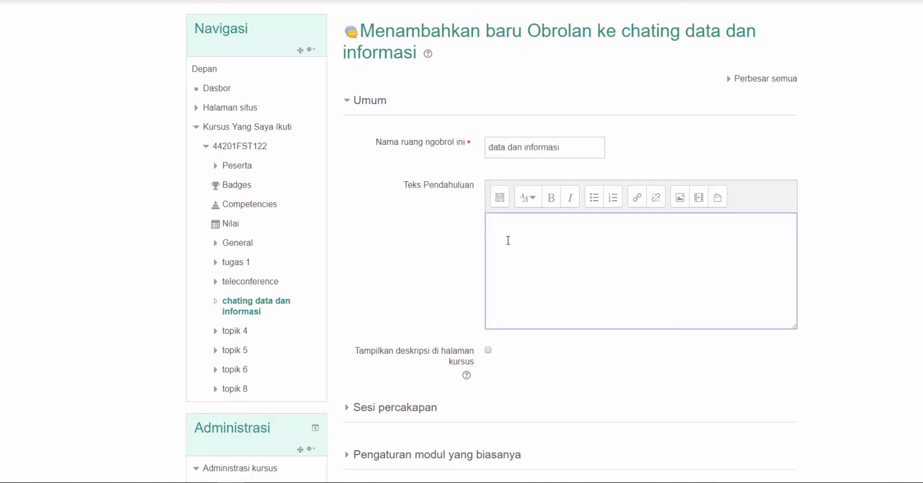
type("chating ini merupakan ruang untuk berbagi informasi seputar data dan informasi")
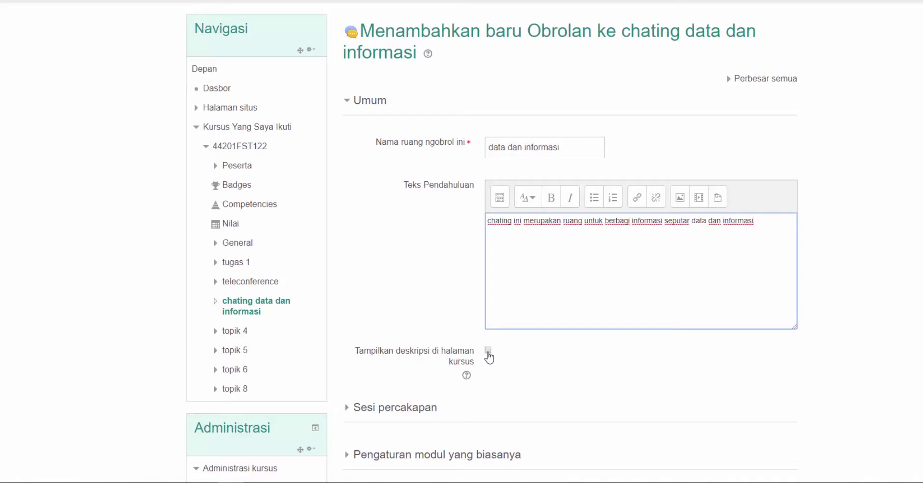
left_click(488, 350)
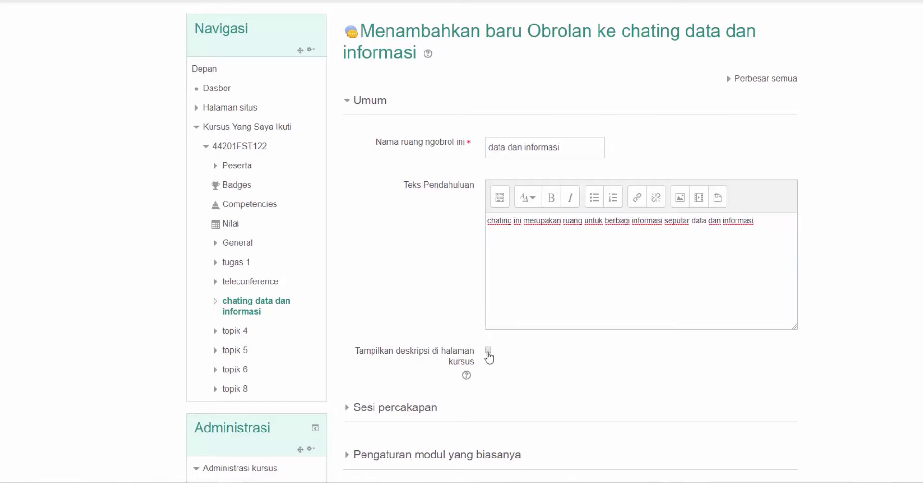
Step: Expand the Sesi percakapan settings and review the Sesi pengulangan choices for the chat
scroll(911, 305, "down", 3)
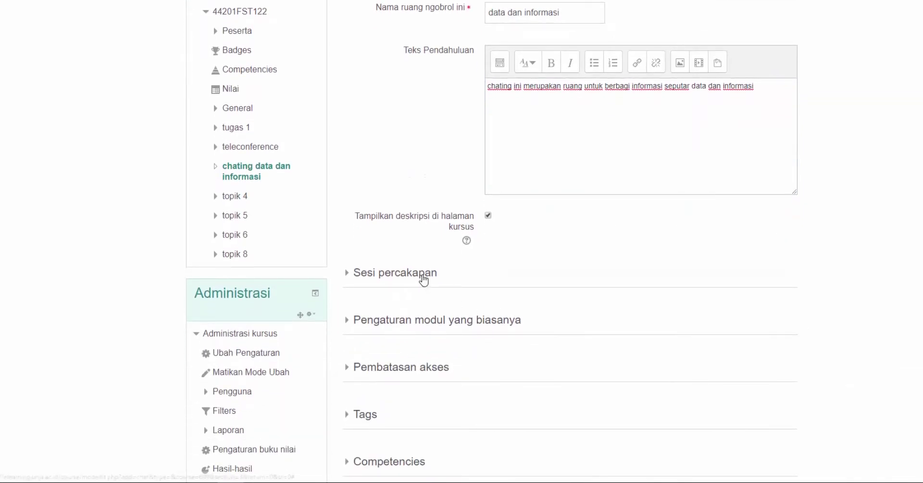
left_click(420, 275)
scroll(704, 214, "down", 3)
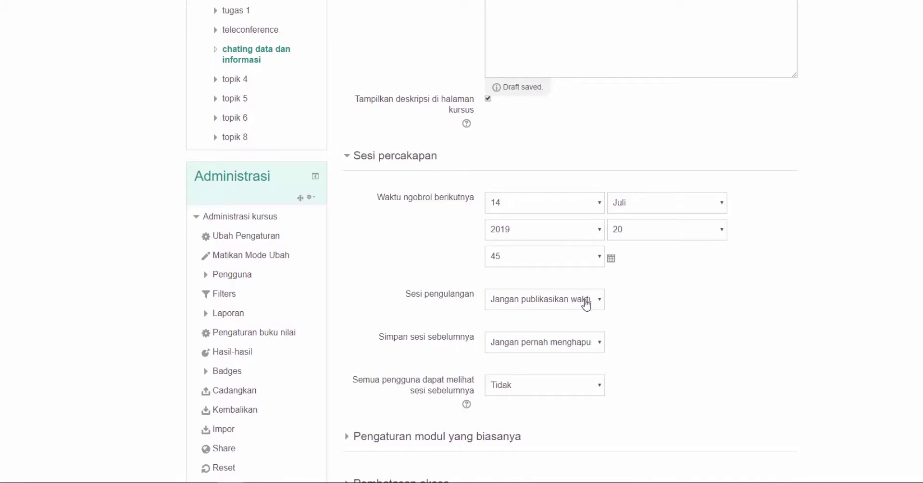
scroll(714, 290, "down", 2)
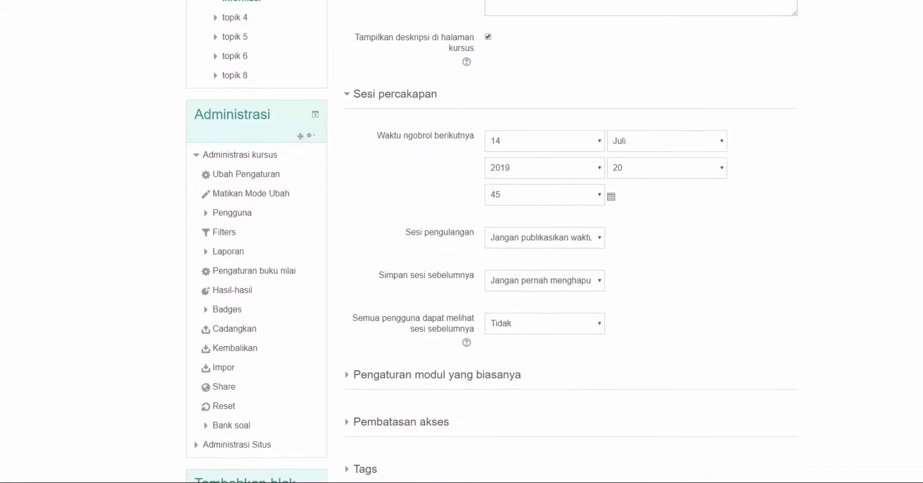
left_click(599, 238)
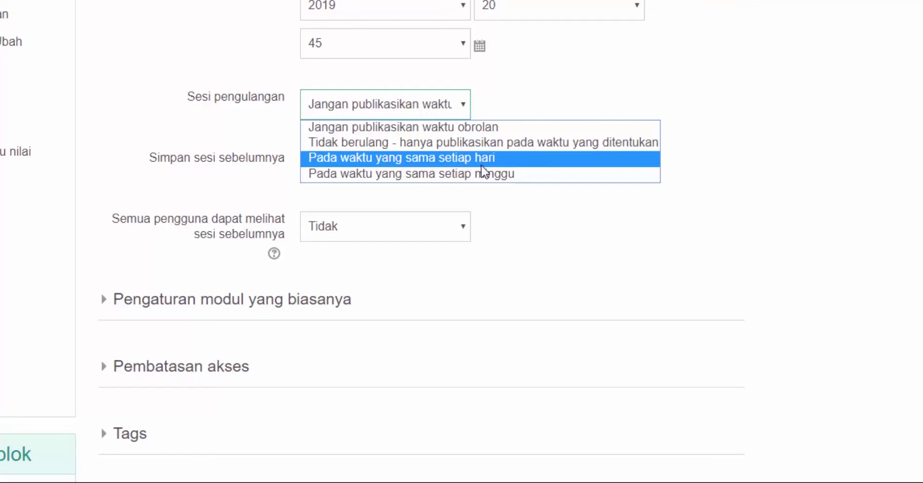
key("Escape")
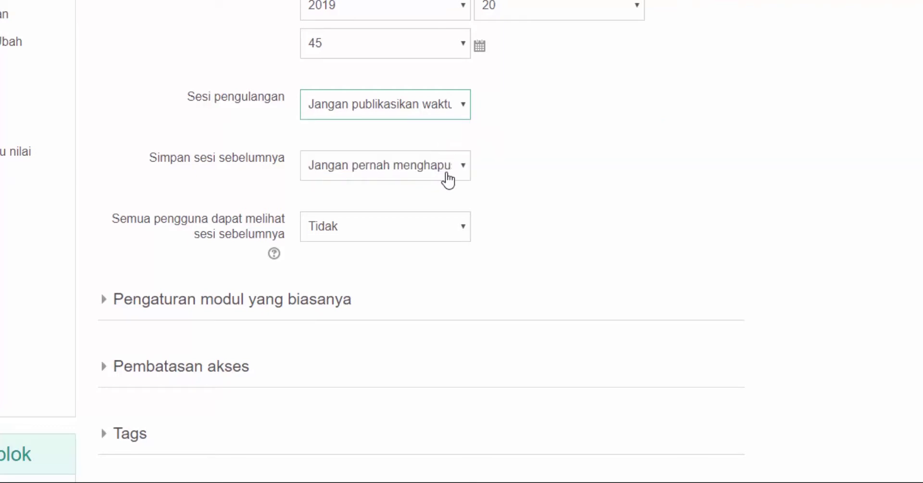
Step: Choose Jangan pernah menghapus pesan for saving past sessions and set Semua pengguna dapat melihat sesi sebelumnya to Ya
left_click(447, 178)
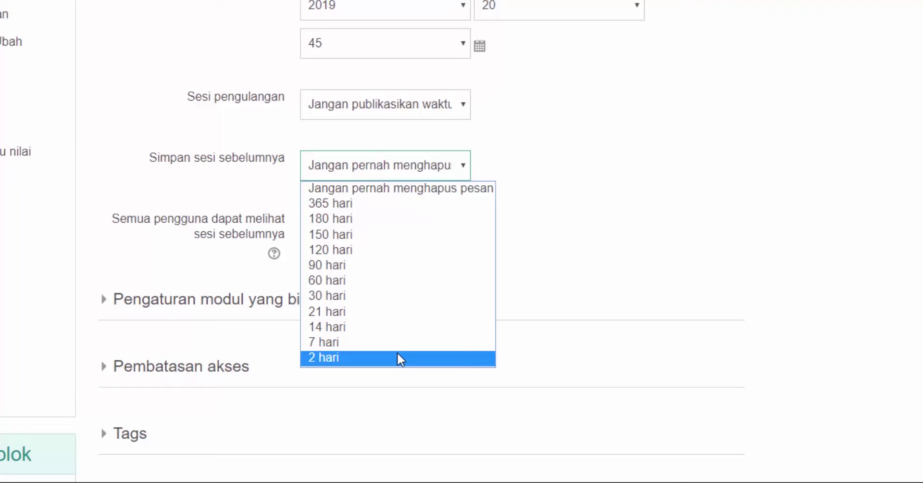
left_click(403, 190)
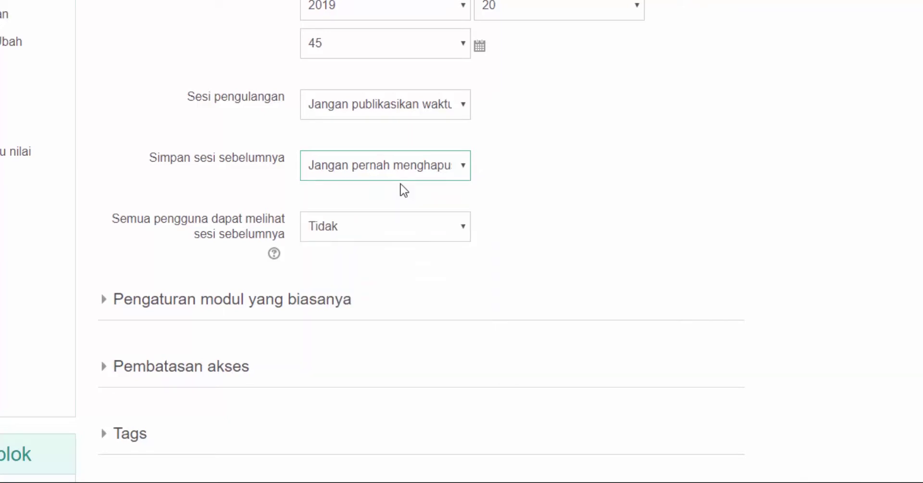
left_click(428, 230)
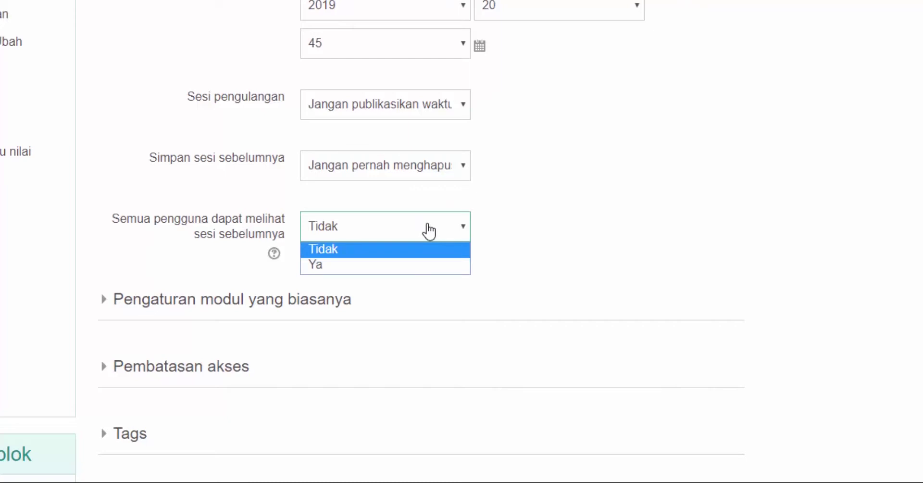
left_click(415, 265)
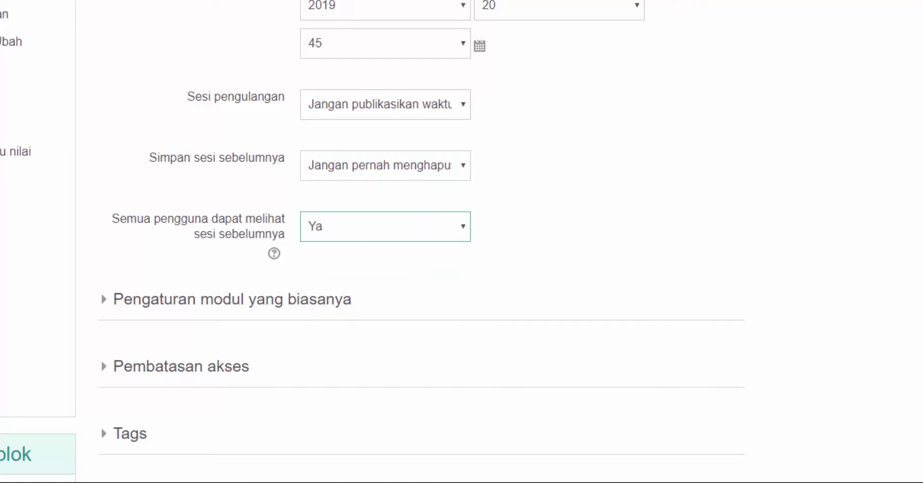
Step: Expand and review the common module, access restriction and tag settings of the chat
left_click(308, 302)
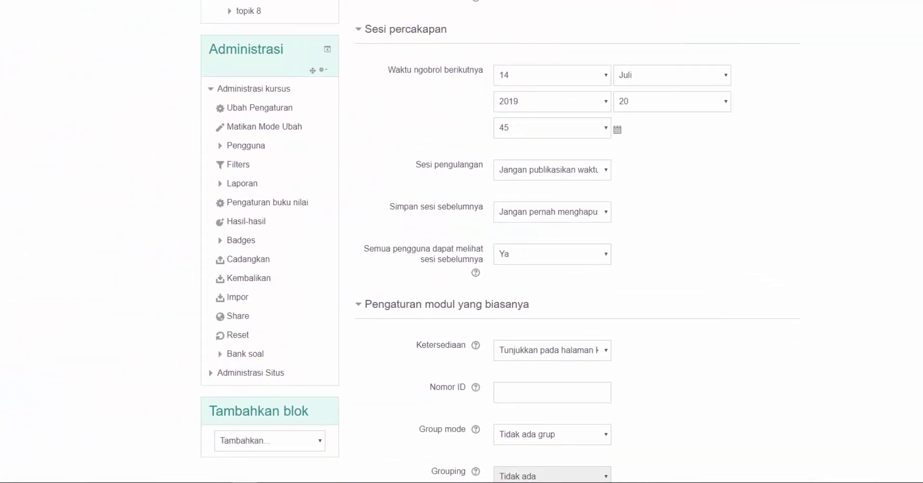
scroll(500, 312, "down", 5)
scroll(451, 316, "down", 1)
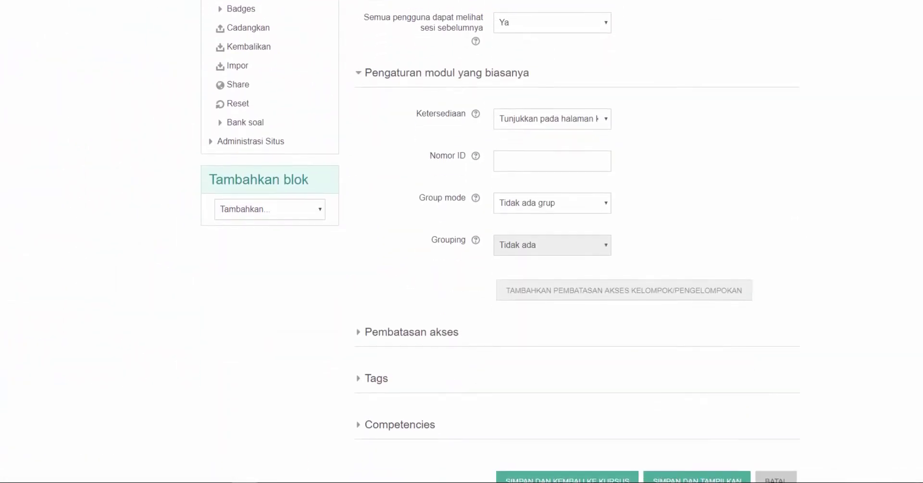
left_click(451, 316)
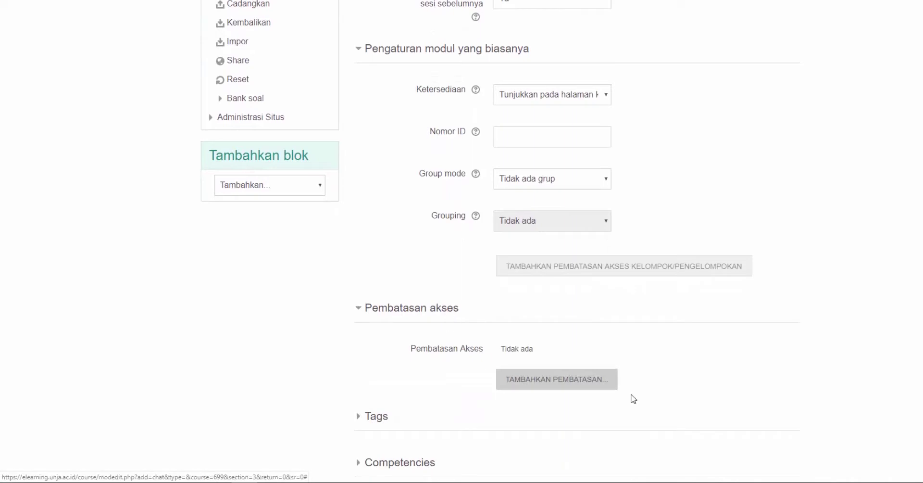
left_click(386, 419)
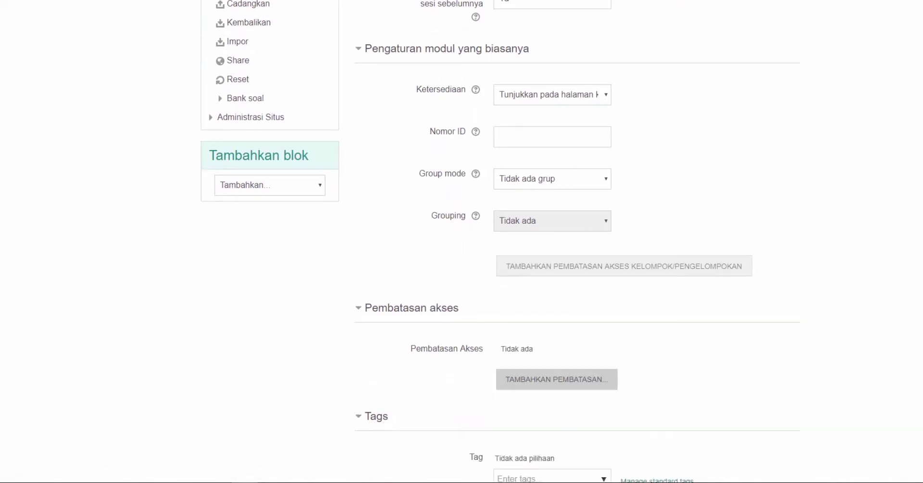
scroll(461, 330, "down", 4)
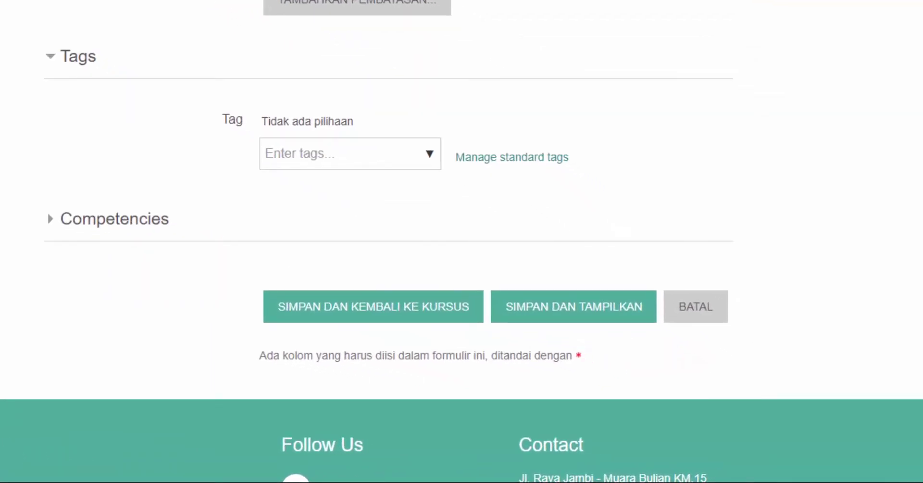
Step: Save the chat activity and return to the course
scroll(461, 240, "up", 15)
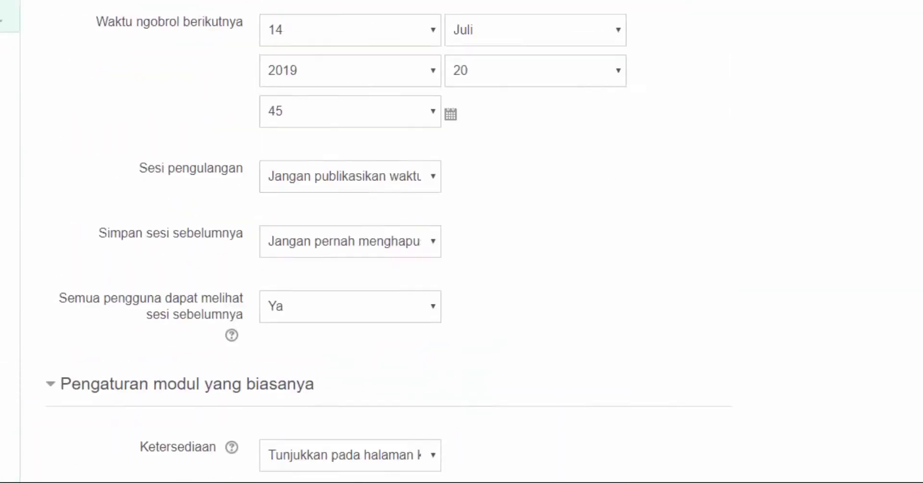
scroll(462, 241, "down", 15)
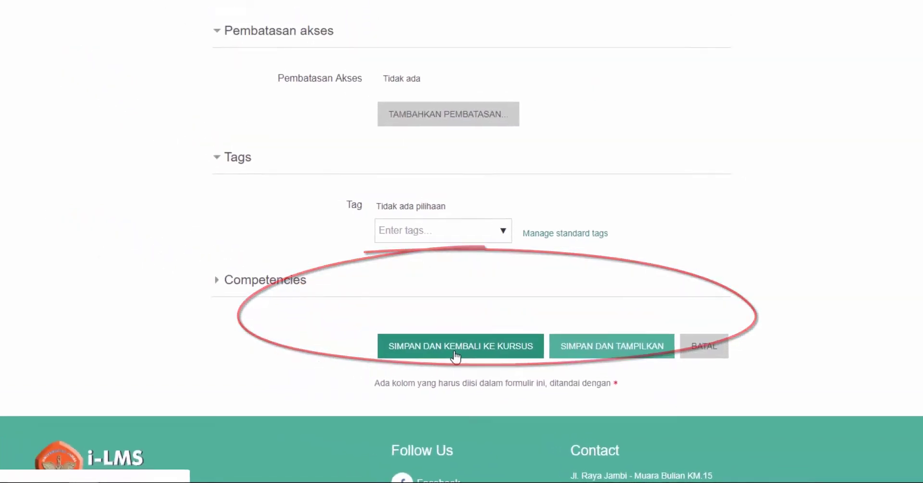
left_click(367, 312)
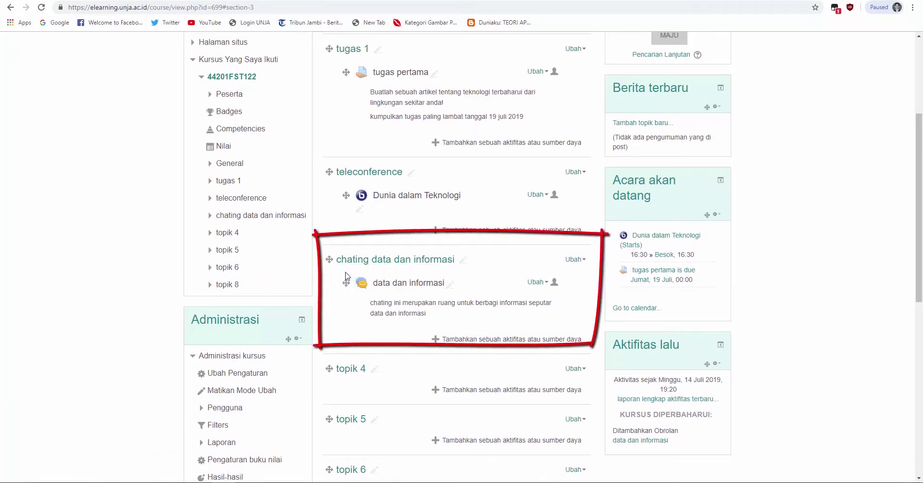
Step: Enter the data dan informasi chat room and send the message "hi", closing the chat window when done
left_click(418, 288)
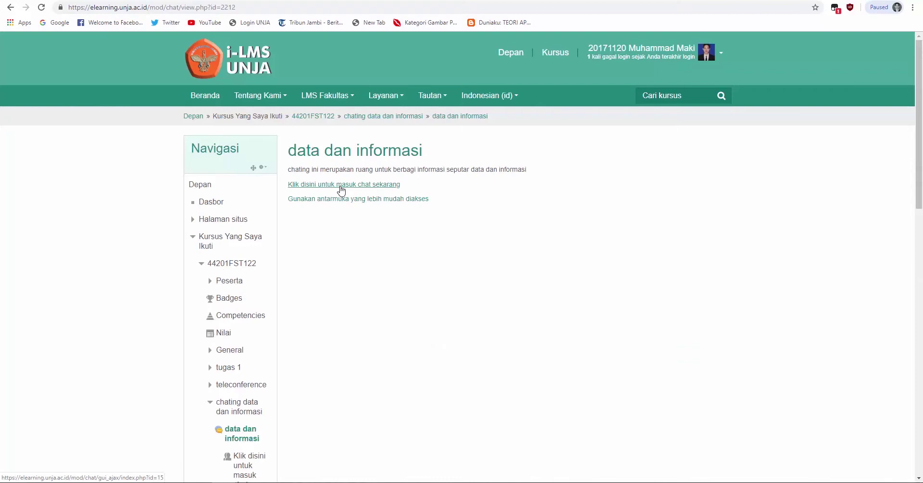
left_click(341, 187)
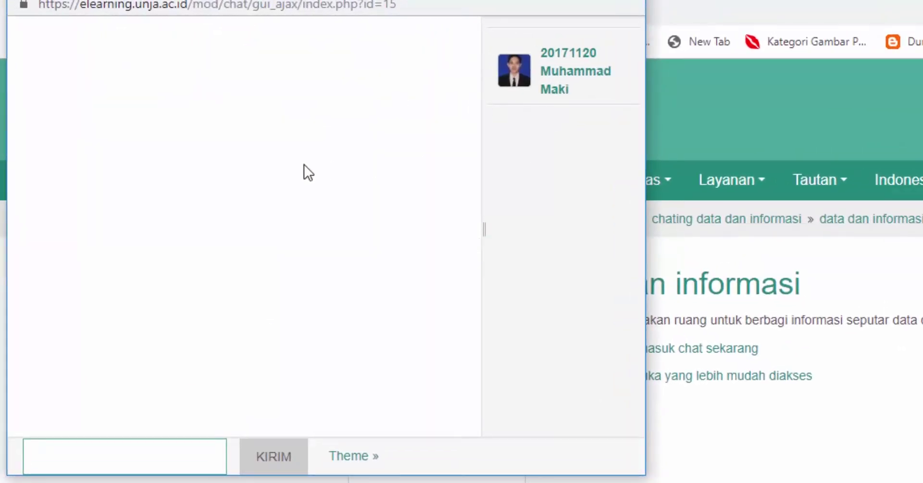
type("hi")
left_click(277, 472)
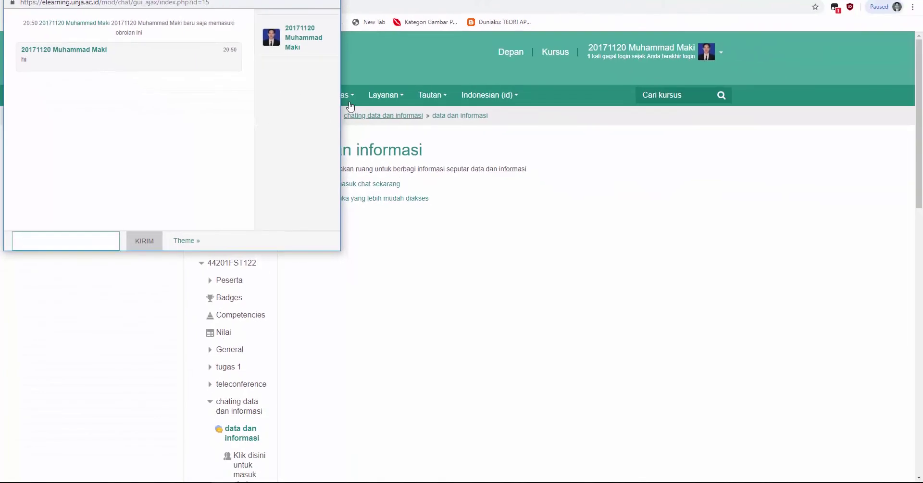
left_click(335, 1)
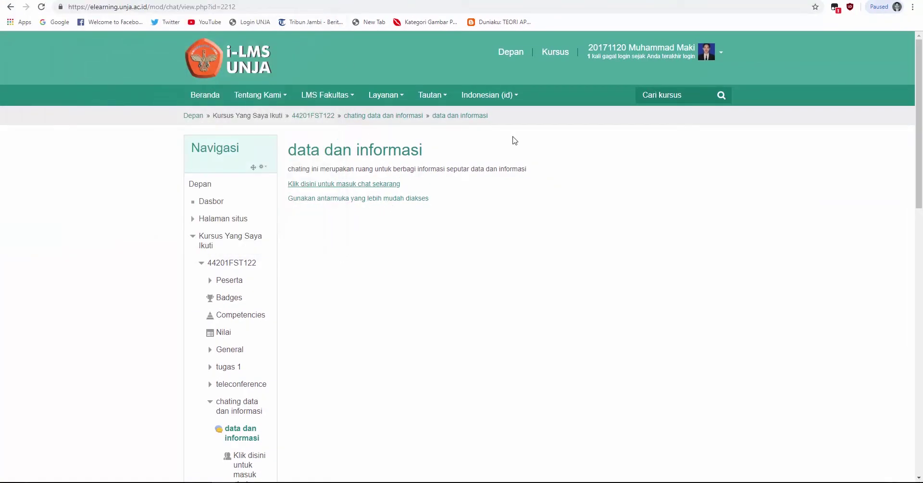
Step: Return to the 44201FST122 course page
left_click(620, 64)
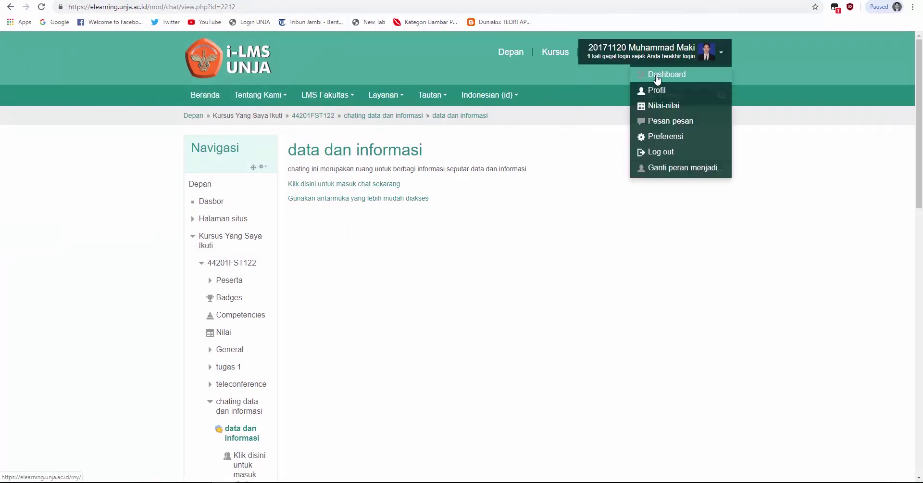
left_click(220, 268)
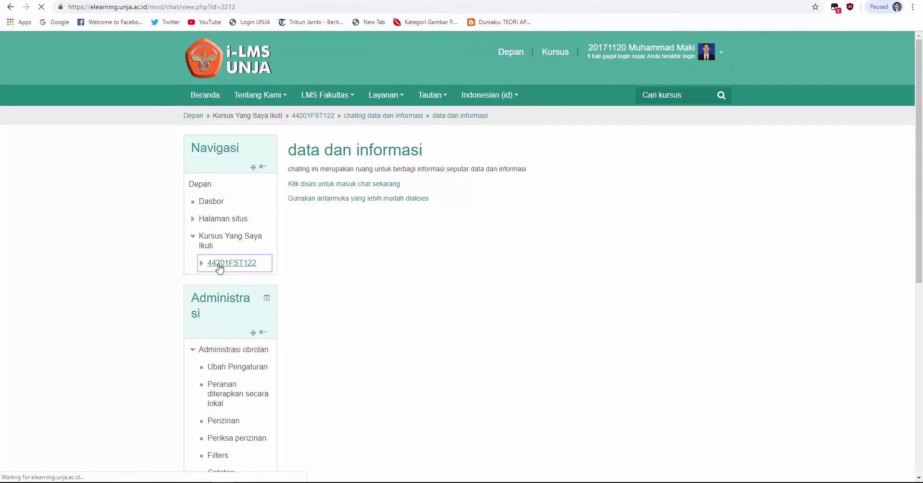